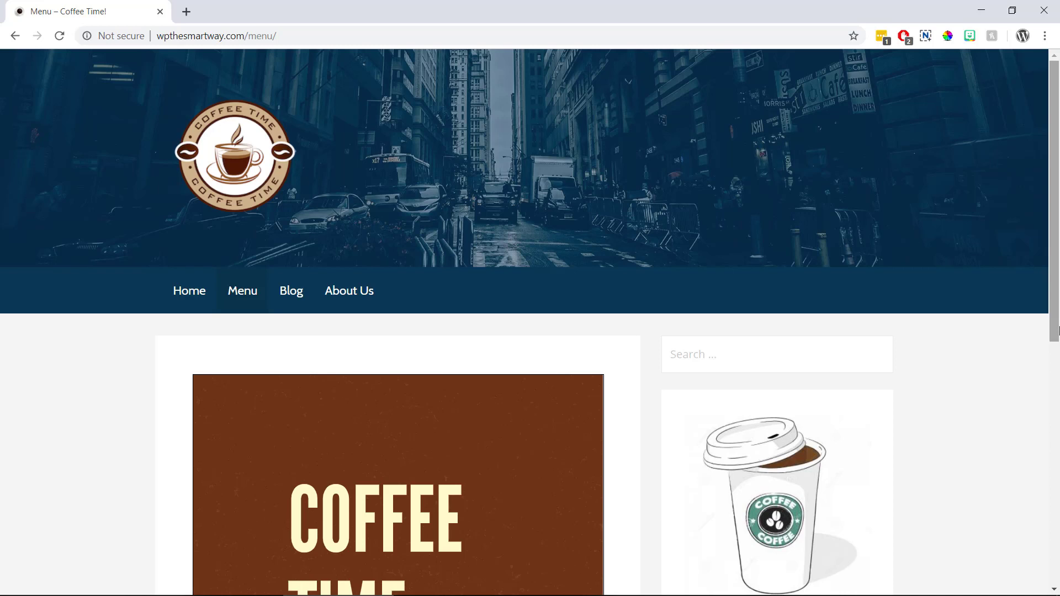
- Page through the two-page Coffee Time Bakery PDF in Edge and return to its cover page
click(1058, 331)
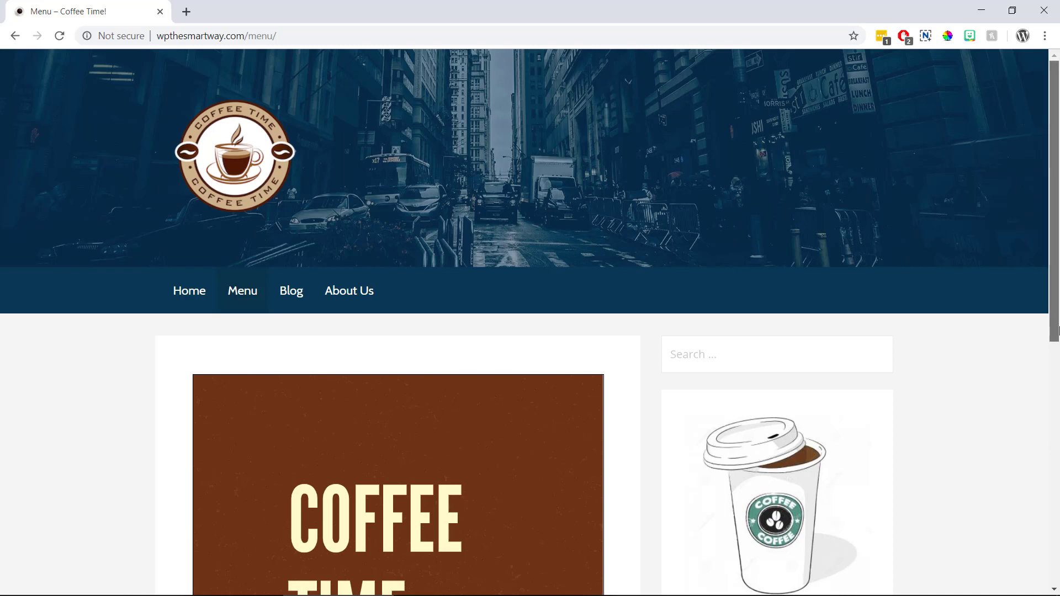
drag(1058, 331, 1058, 493)
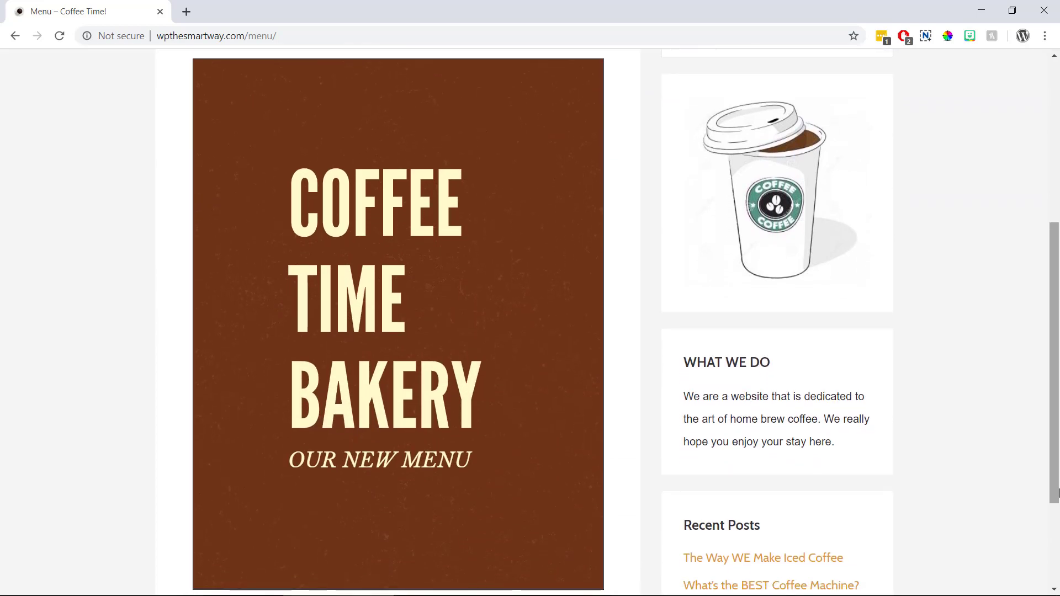
mouse_move(504, 487)
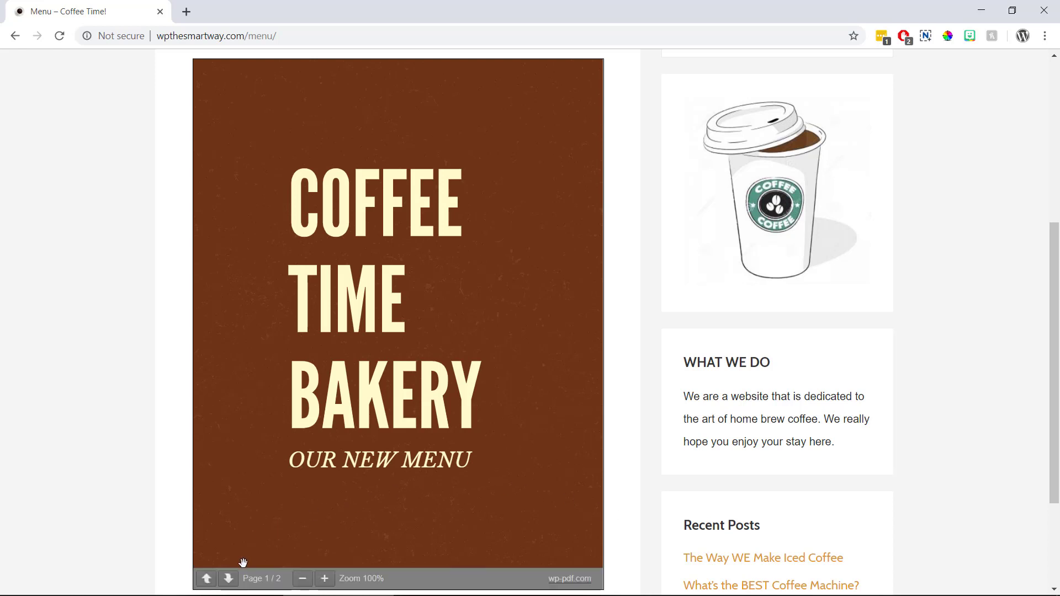
click(233, 580)
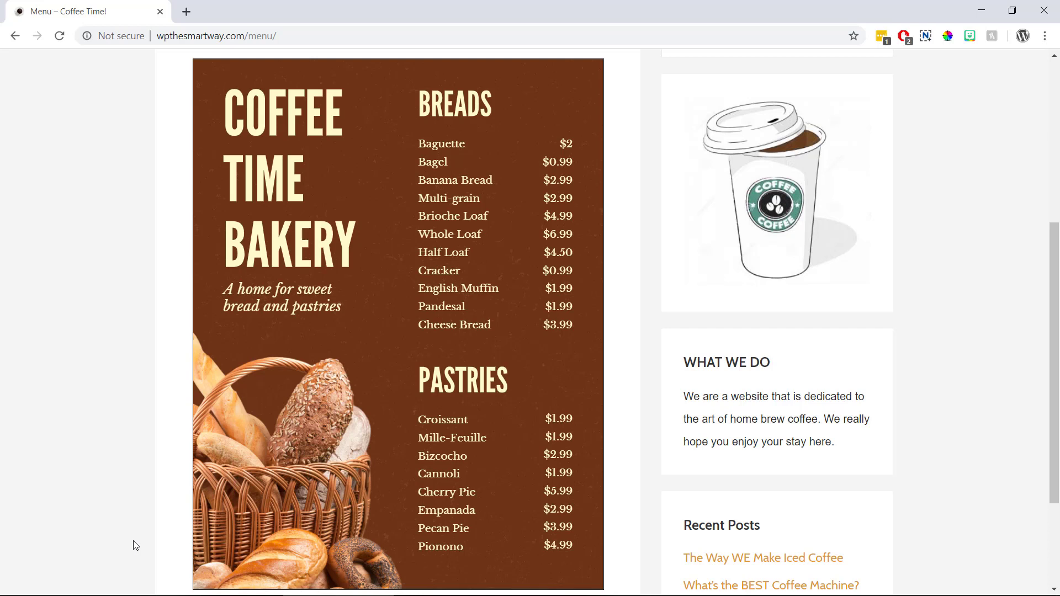
click(205, 579)
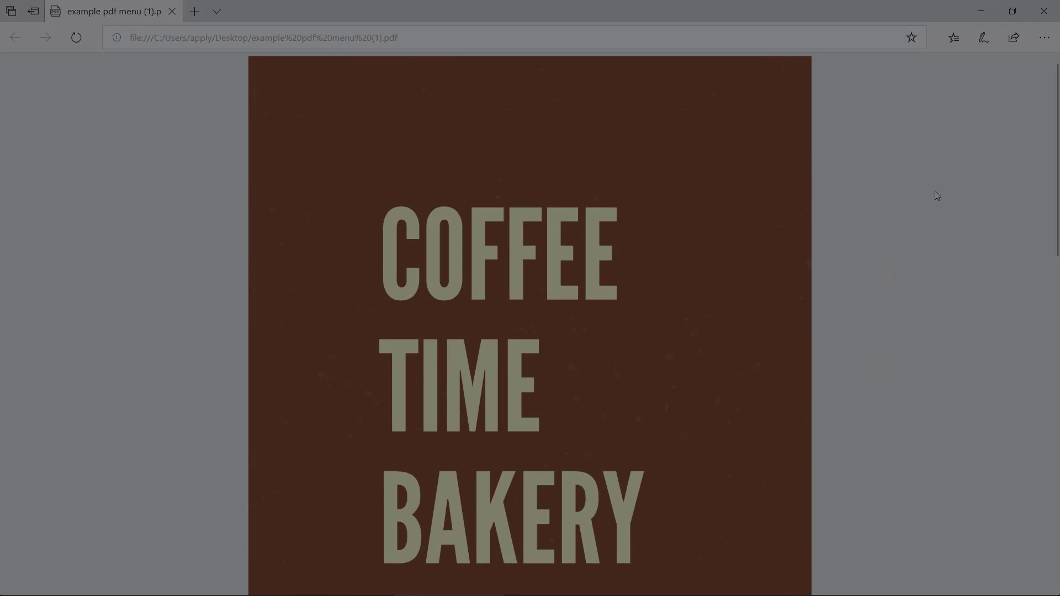
- Scroll the WordPress Menu page, whose content area has no PDF embedded yet
scroll(935, 191, down, 8)
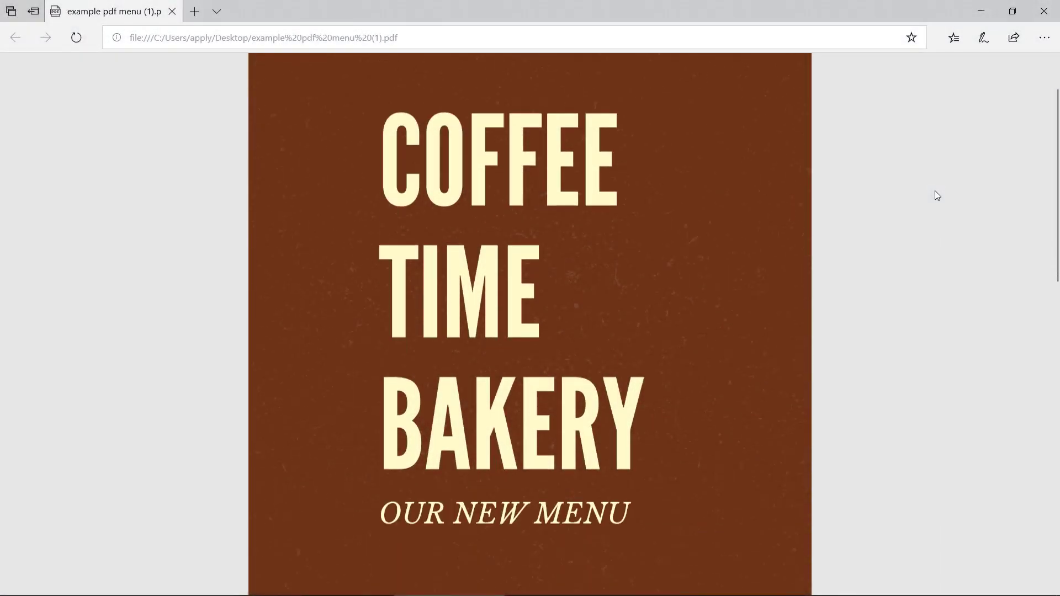
scroll(935, 191, down, 7)
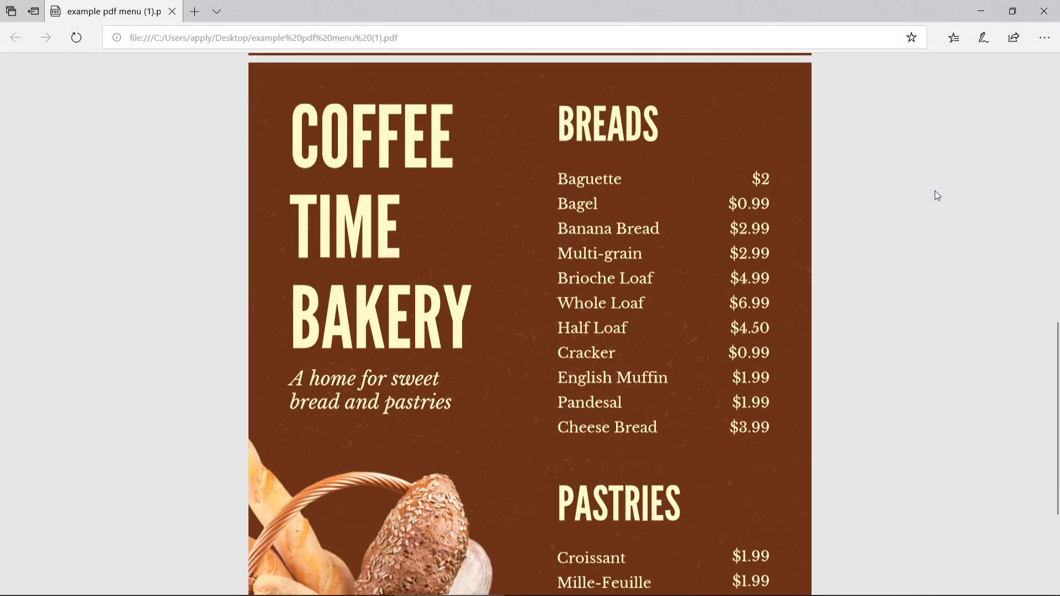
scroll(937, 195, up, 16)
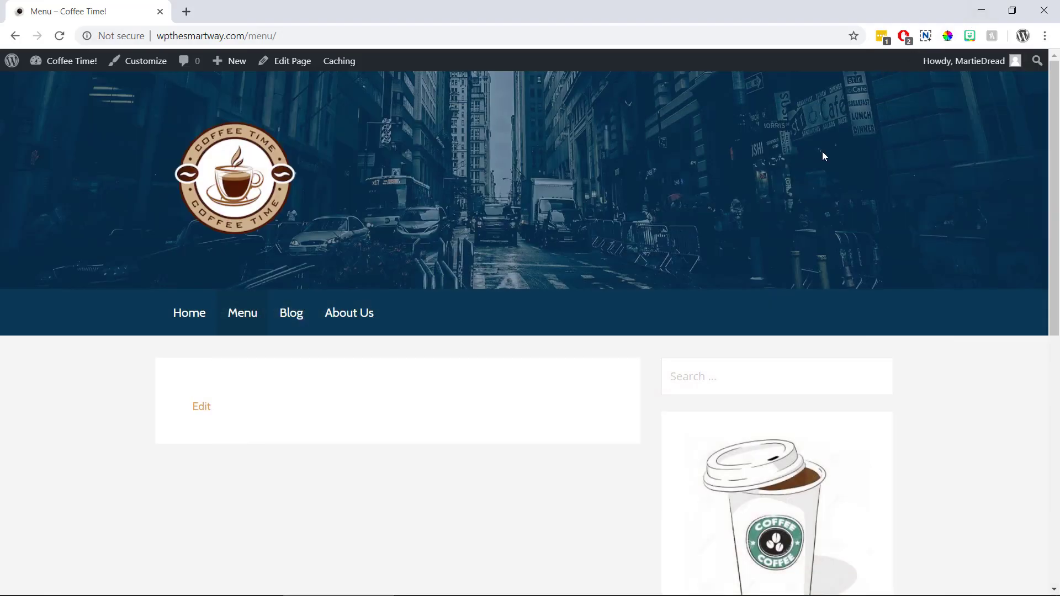
scroll(865, 185, down, 5)
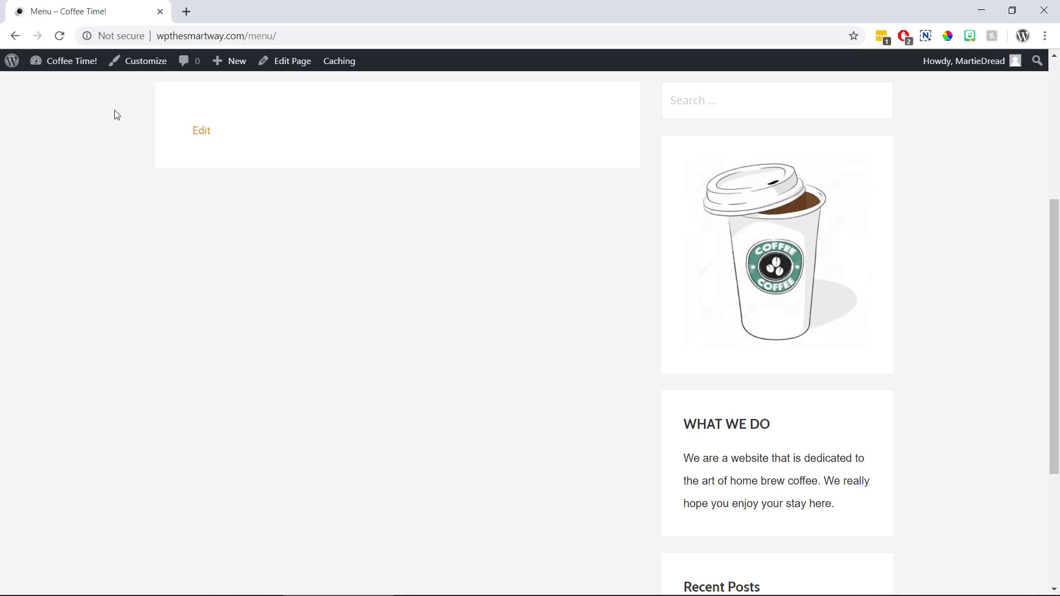
- From the Dashboard, search Plugins > Add New for 'pdf embedder', then install and activate PDF Embedder
click(98, 85)
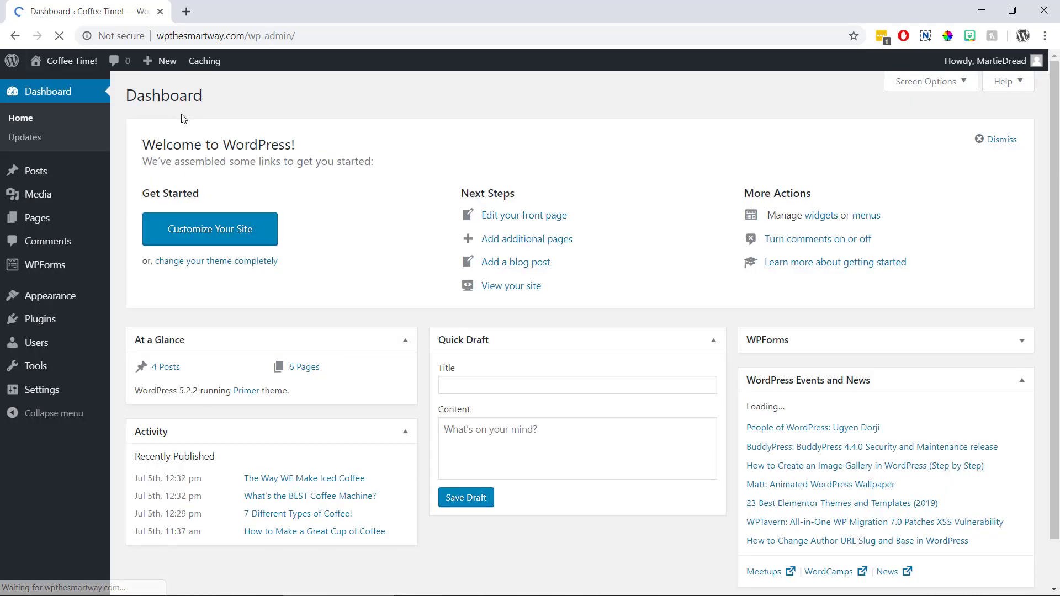
mouse_move(84, 319)
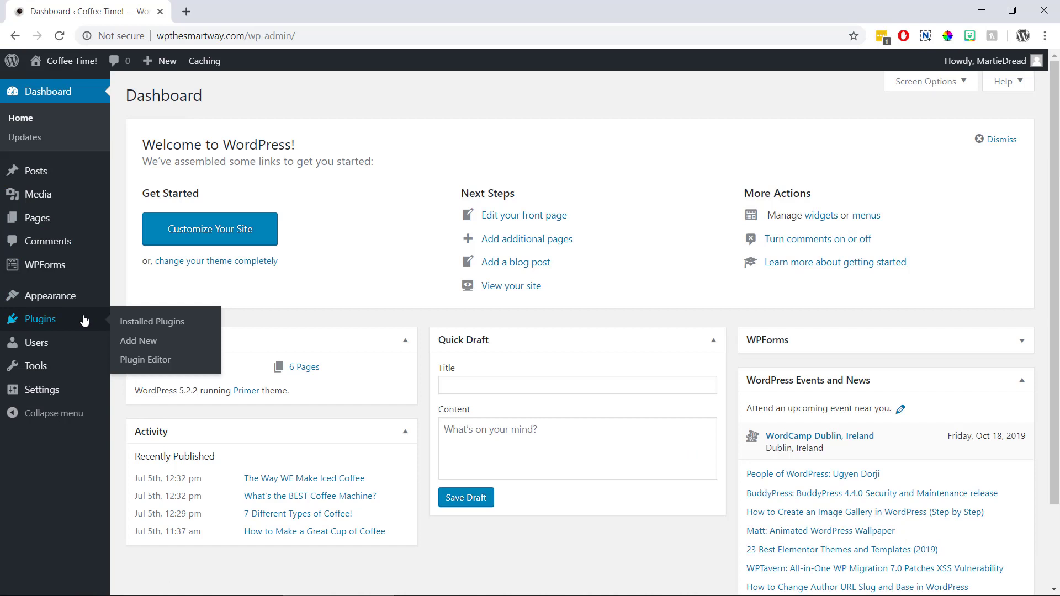
click(130, 344)
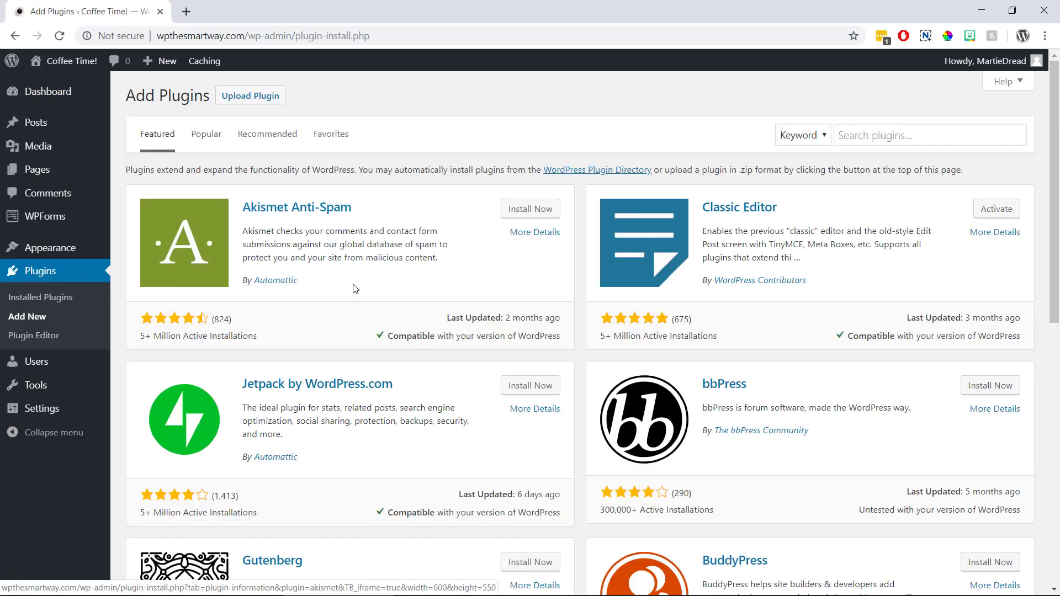
click(863, 131)
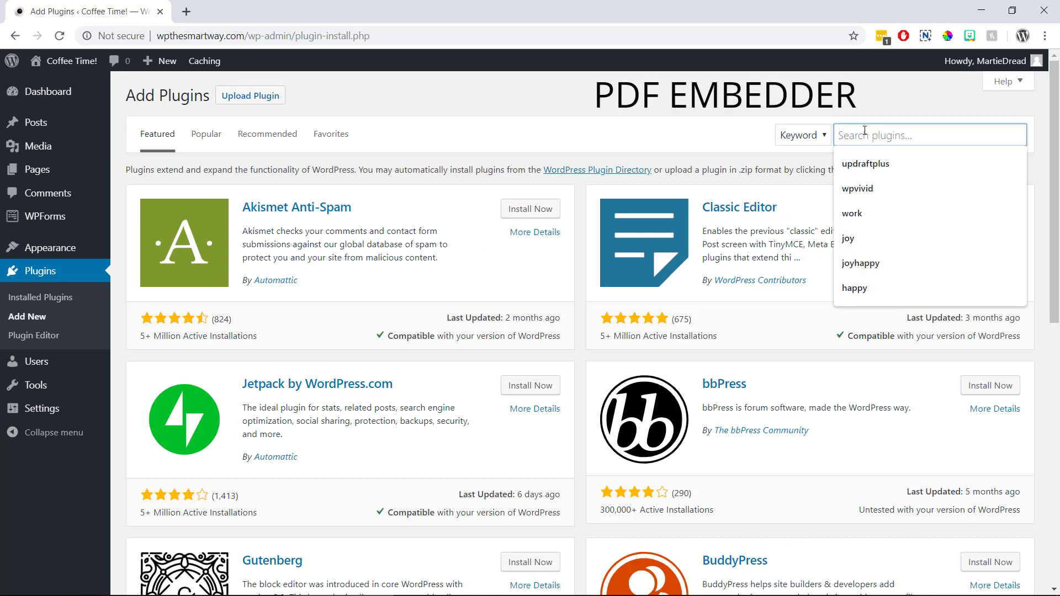
text(pdf embedder)
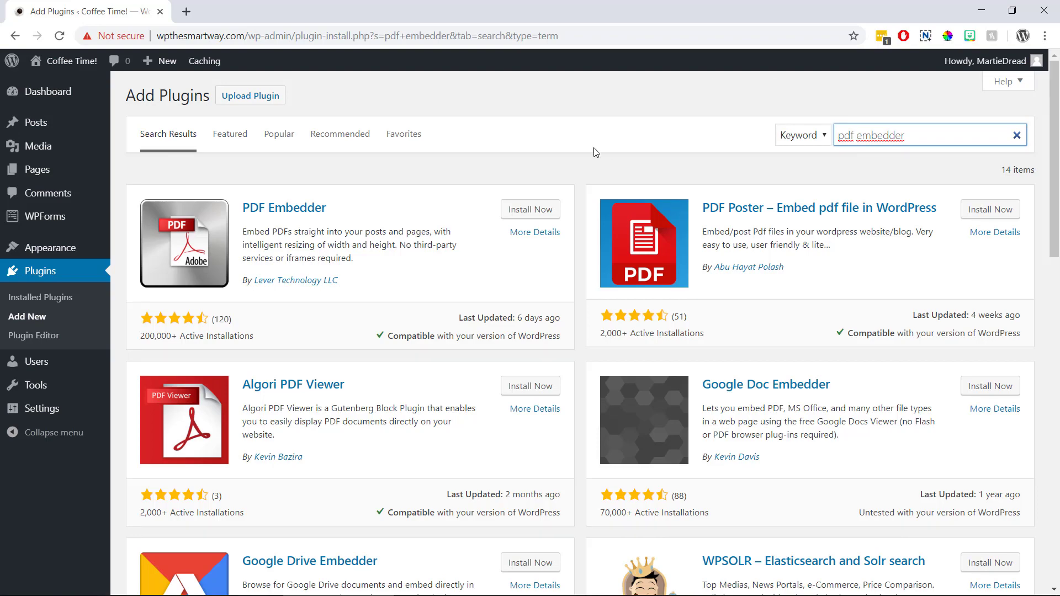
click(530, 209)
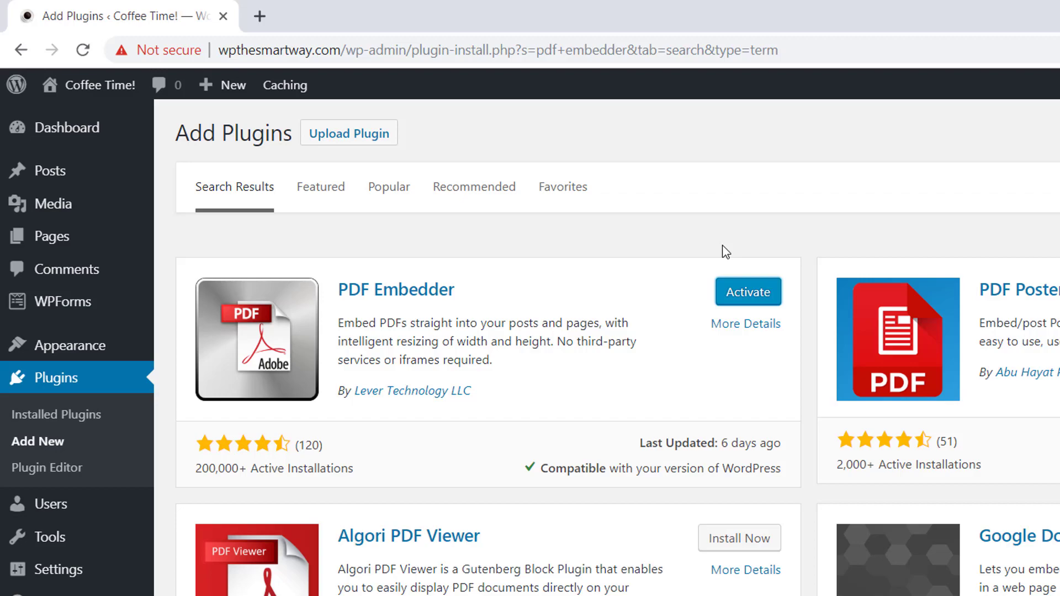
click(738, 291)
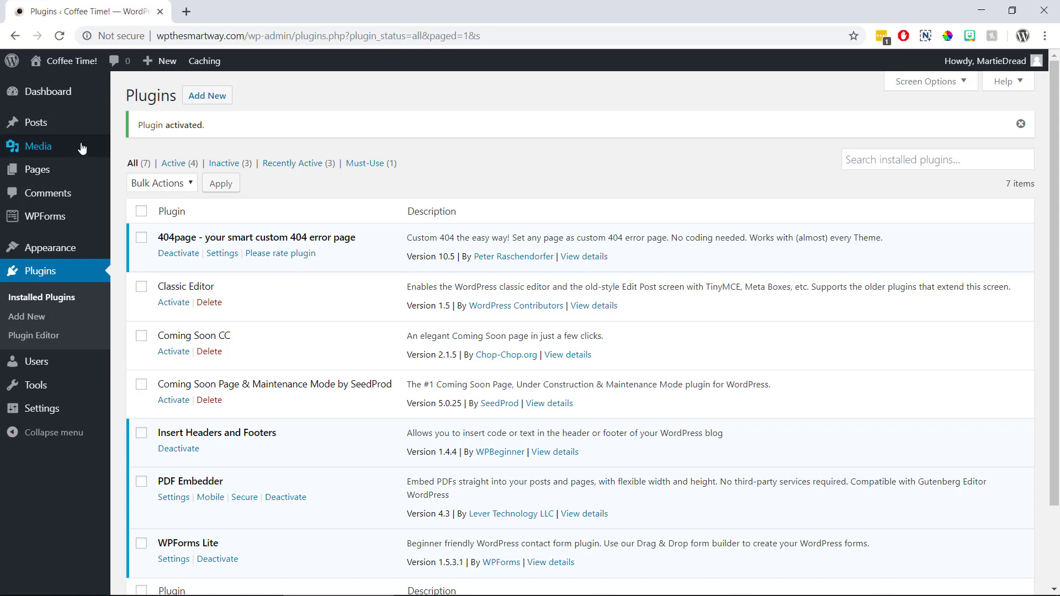
- Upload 'example pdf menu (1)' from the Desktop through Media > Add New
mouse_move(82, 149)
click(138, 168)
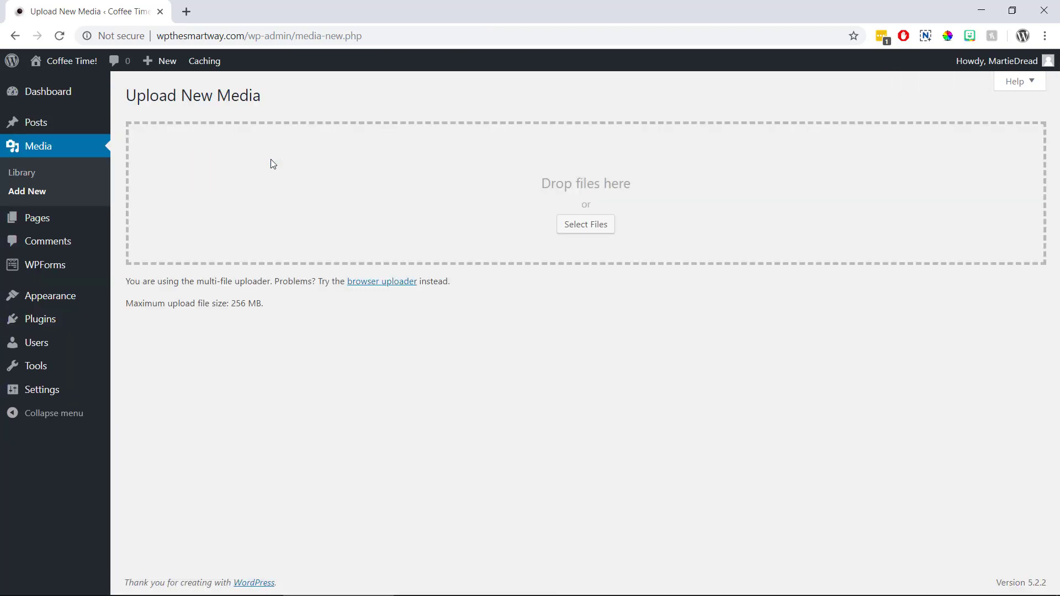
click(574, 229)
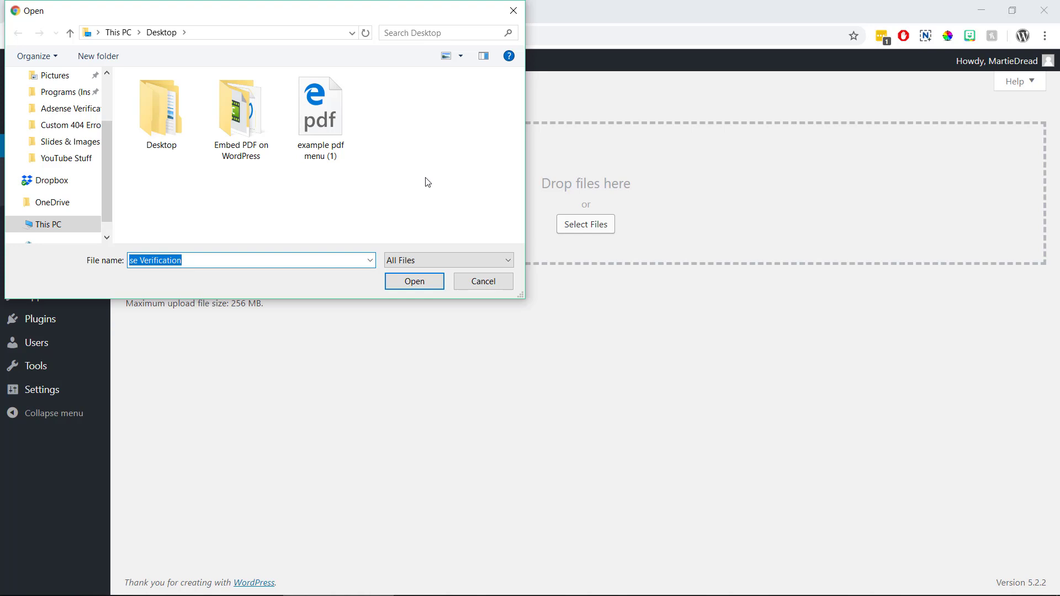
click(336, 138)
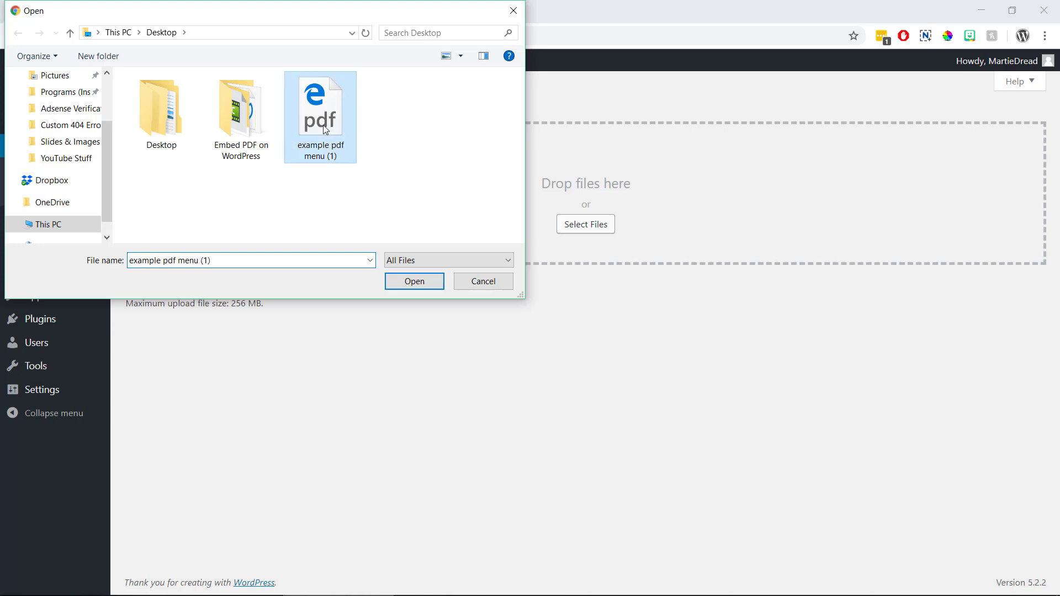
click(401, 281)
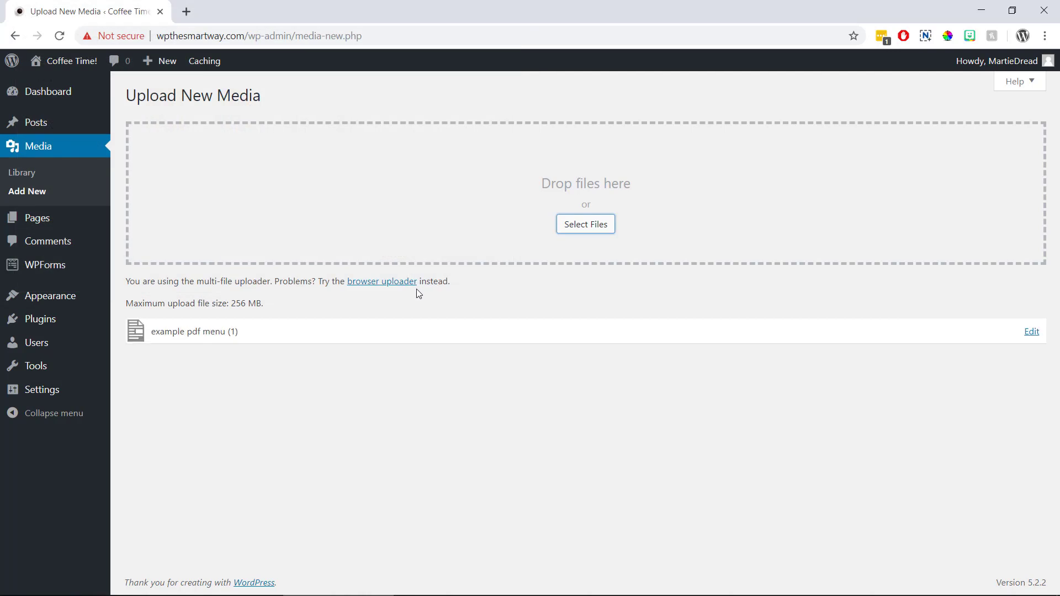
- Add a PDF Embedder block to the Menu page and attach example-pdf-menu-1.pdf from the Media Library
click(69, 62)
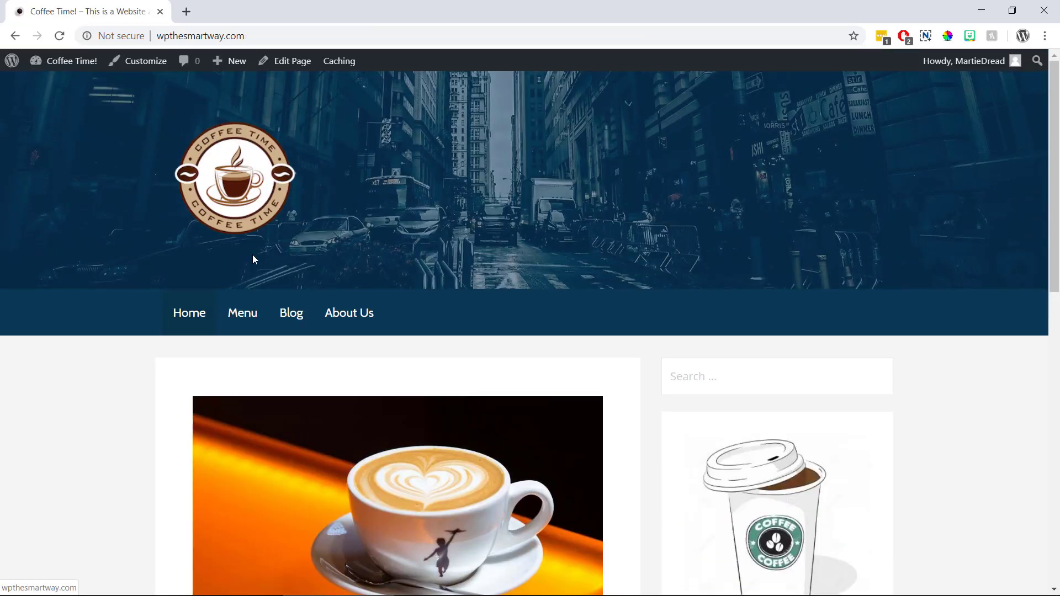
click(247, 315)
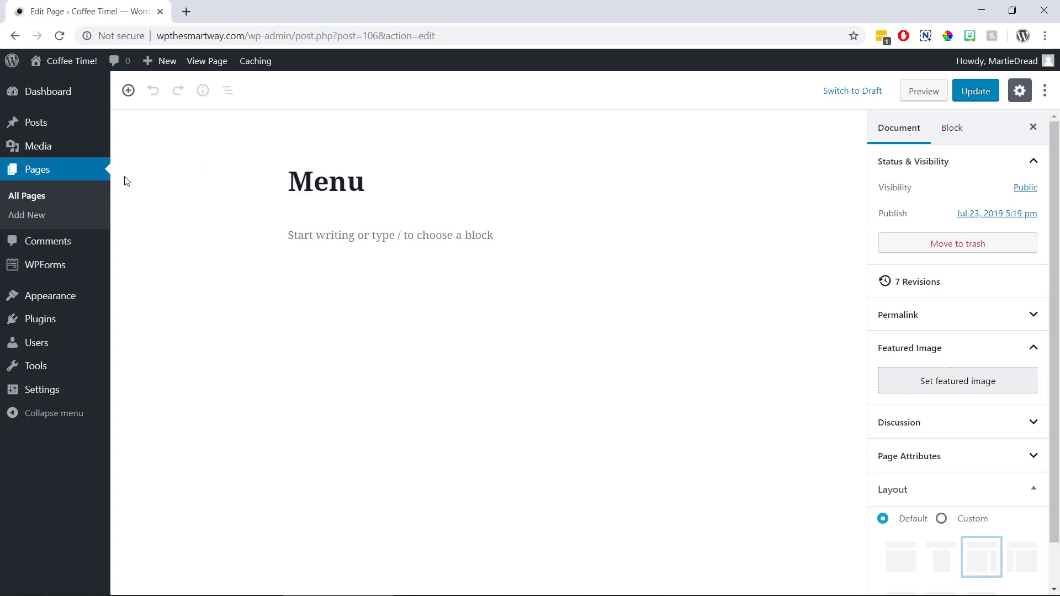
mouse_move(346, 236)
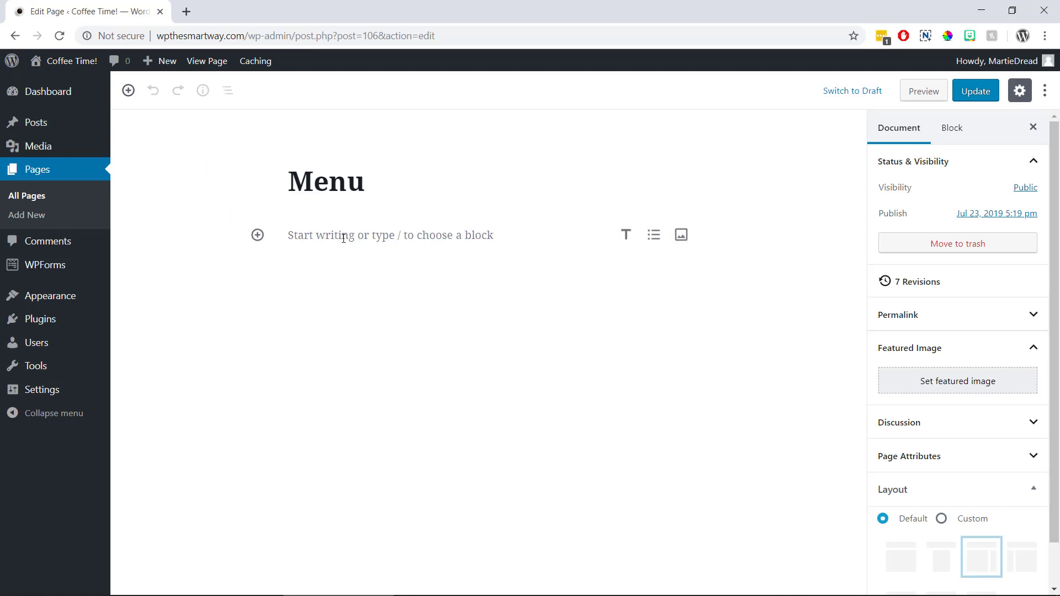
click(257, 235)
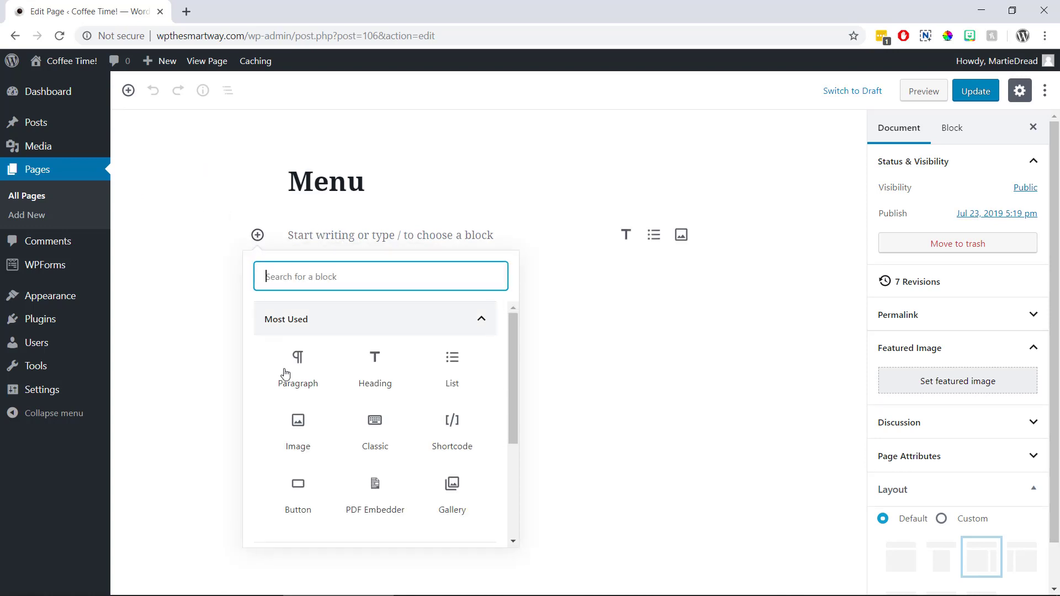
click(380, 499)
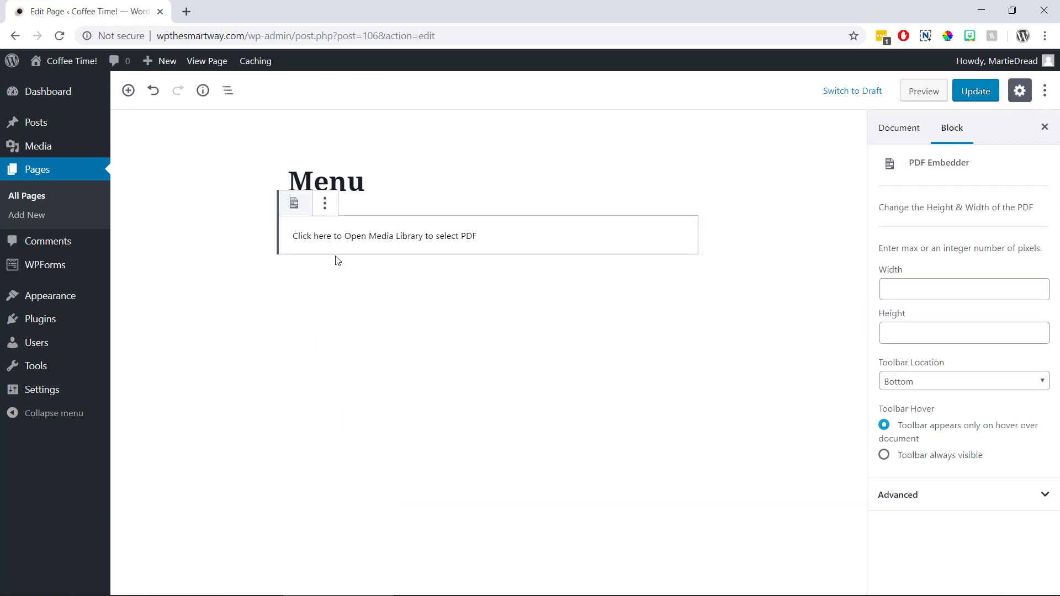
click(350, 244)
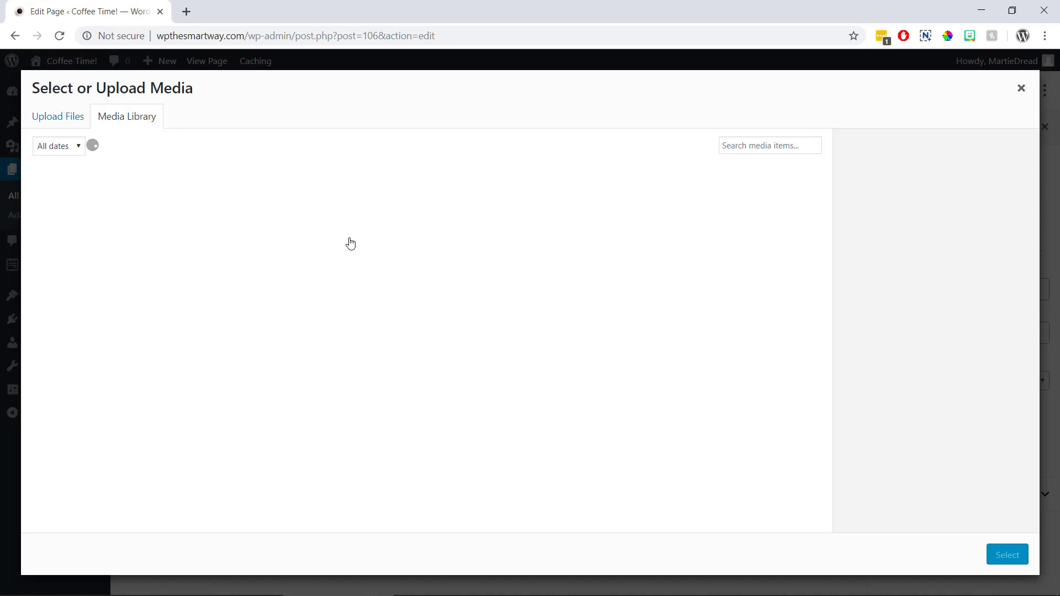
click(80, 212)
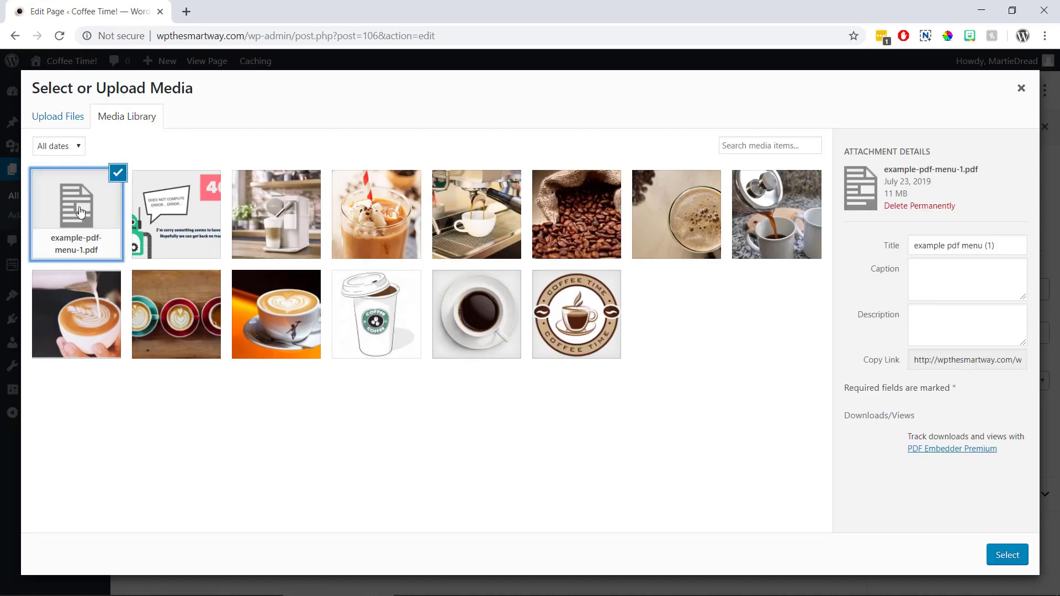
click(1005, 556)
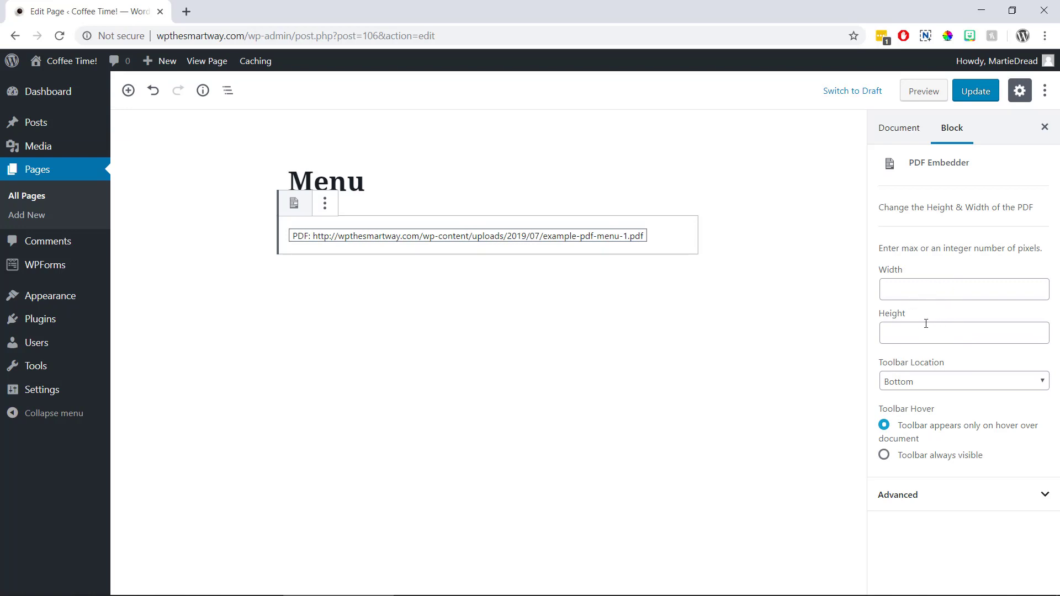
- Leave the PDF Toolbar Location at Bottom and update the Menu page
click(928, 380)
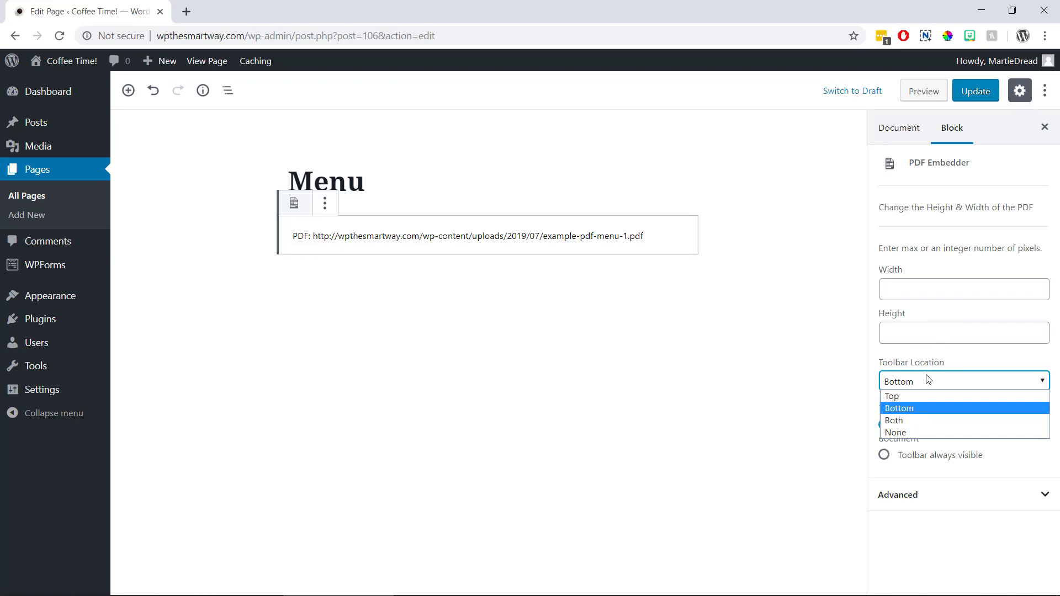
click(928, 380)
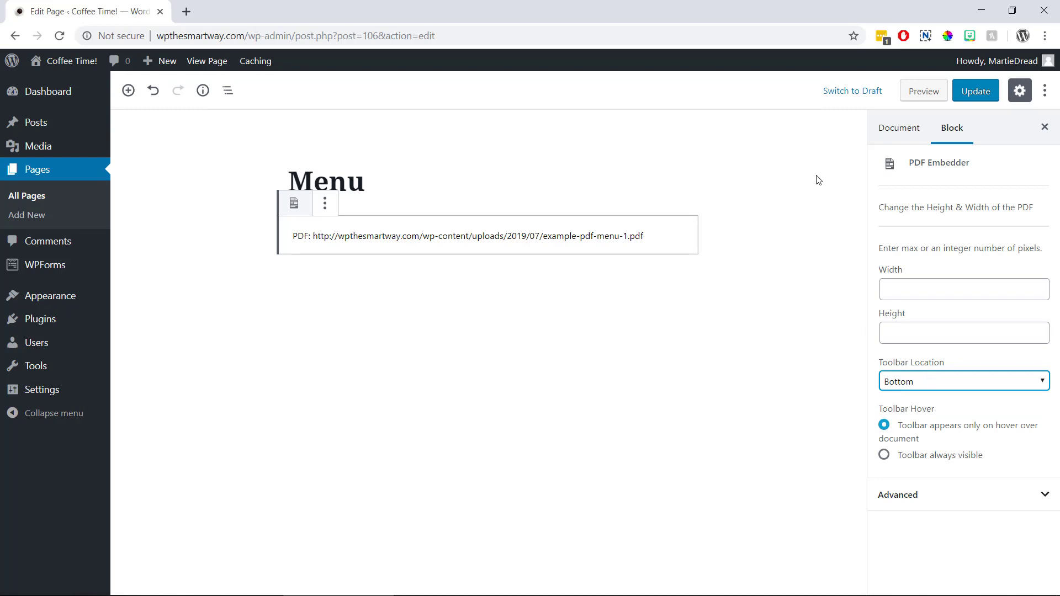
click(972, 93)
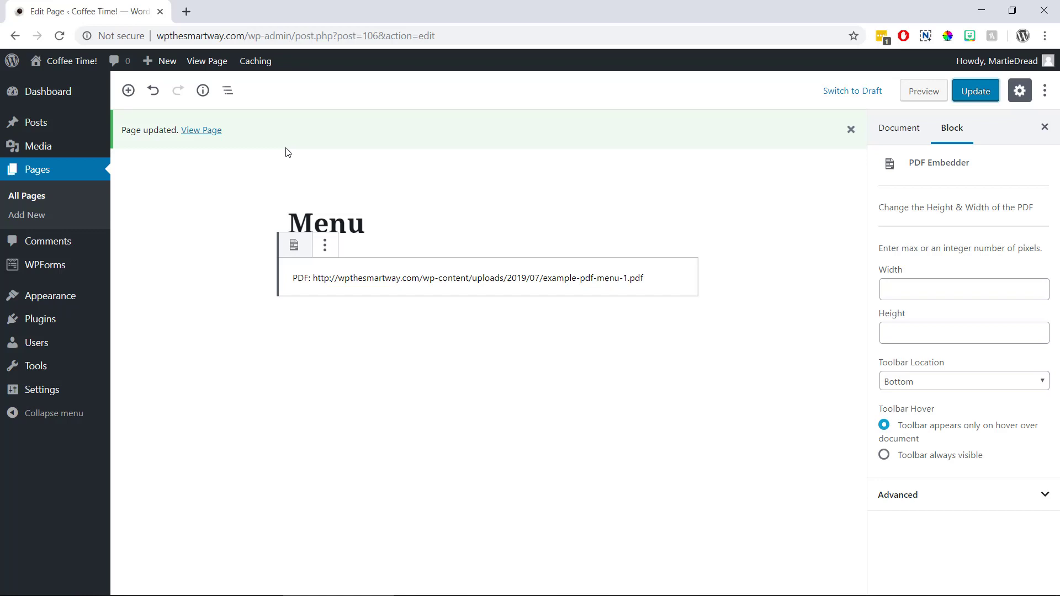
- View the live Menu page, move the embedded PDF to page 2 and zoom it to 130%
click(212, 132)
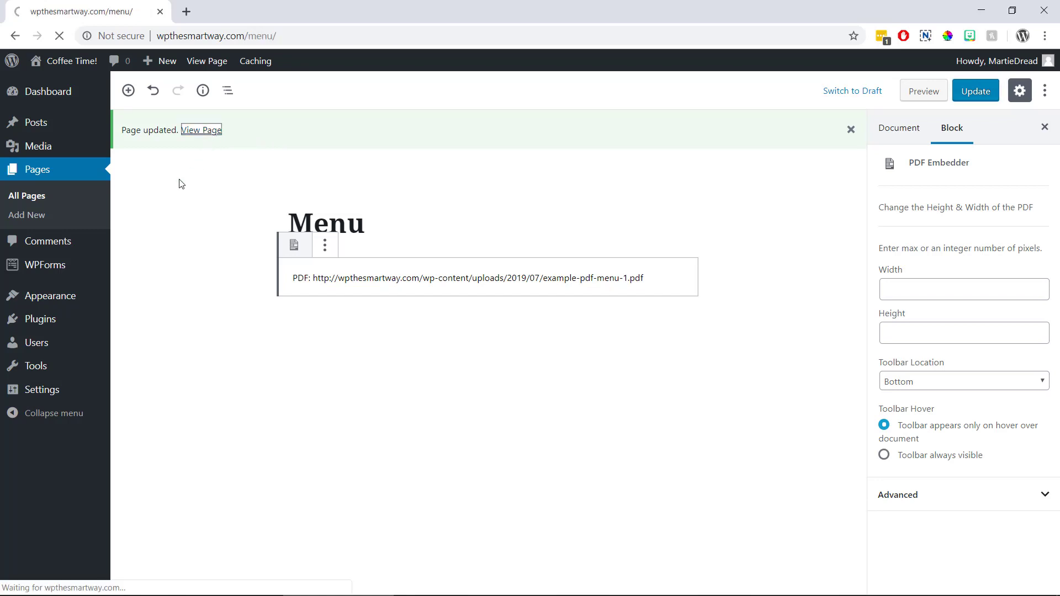
scroll(178, 177, down, 6)
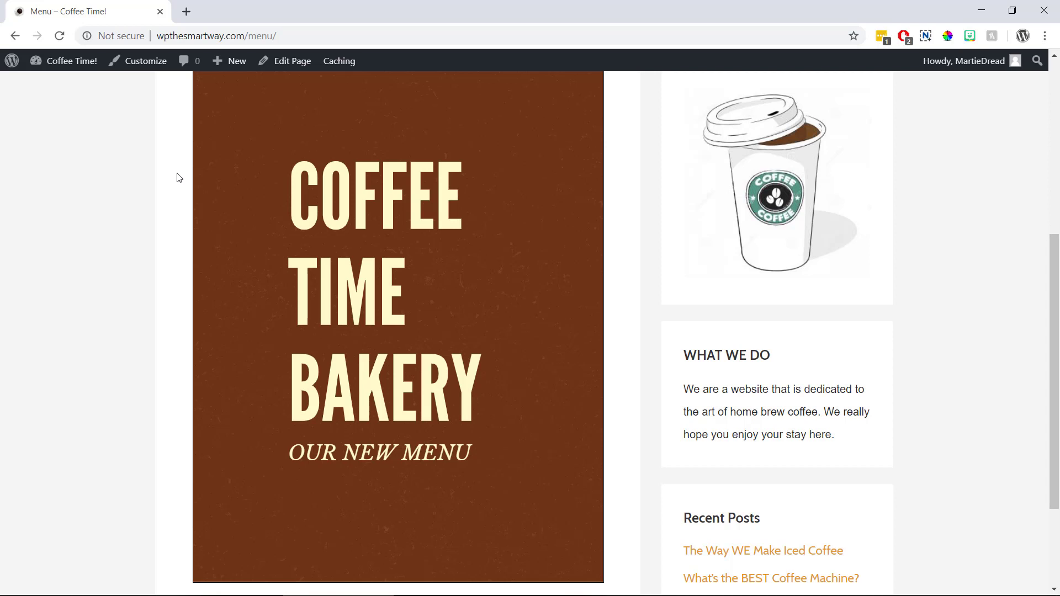
mouse_move(225, 403)
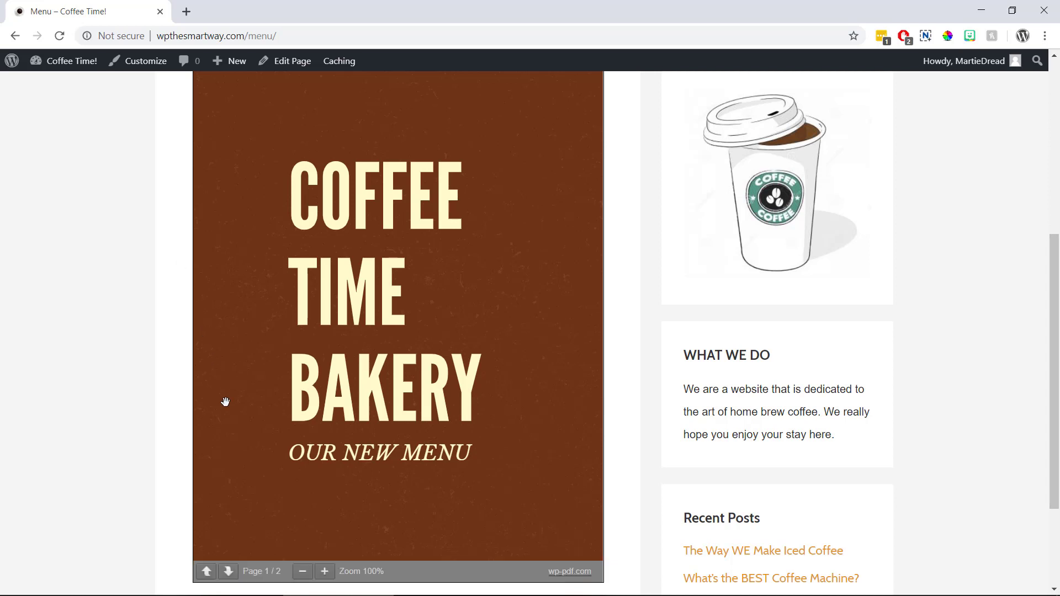
click(234, 577)
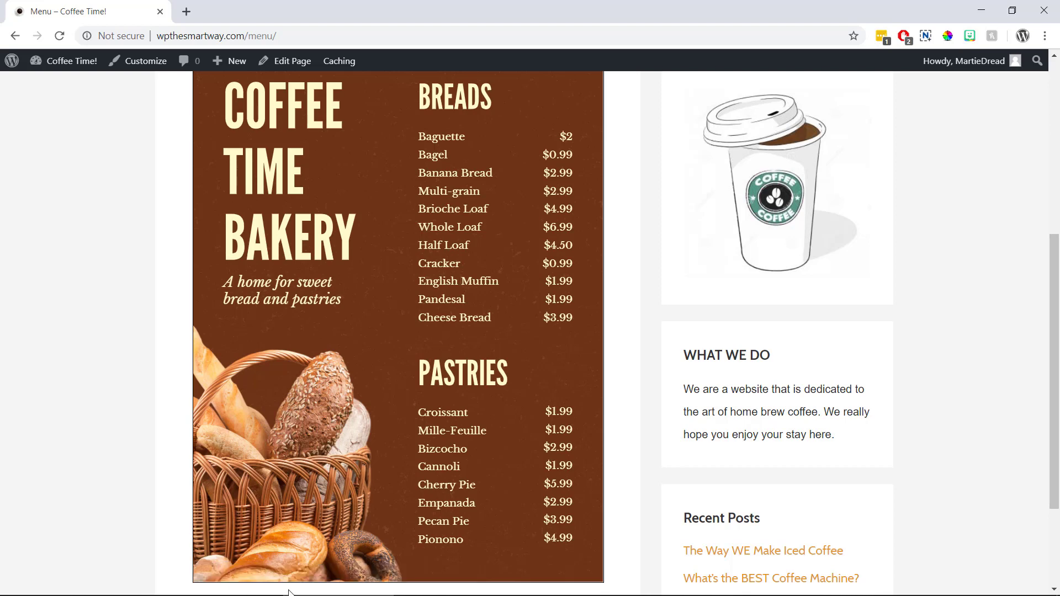
click(323, 571)
click(324, 571)
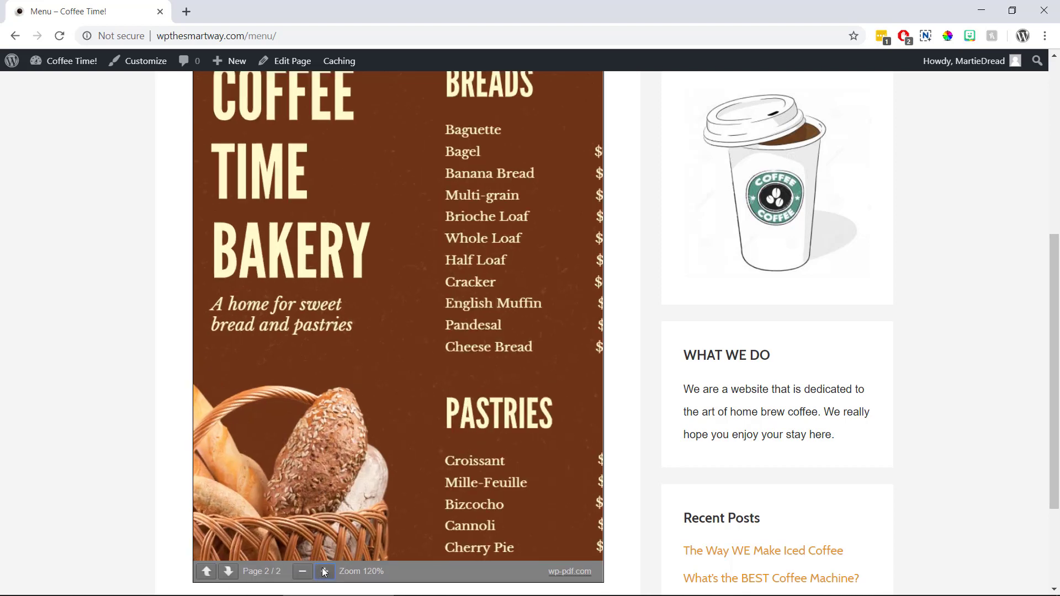
click(324, 572)
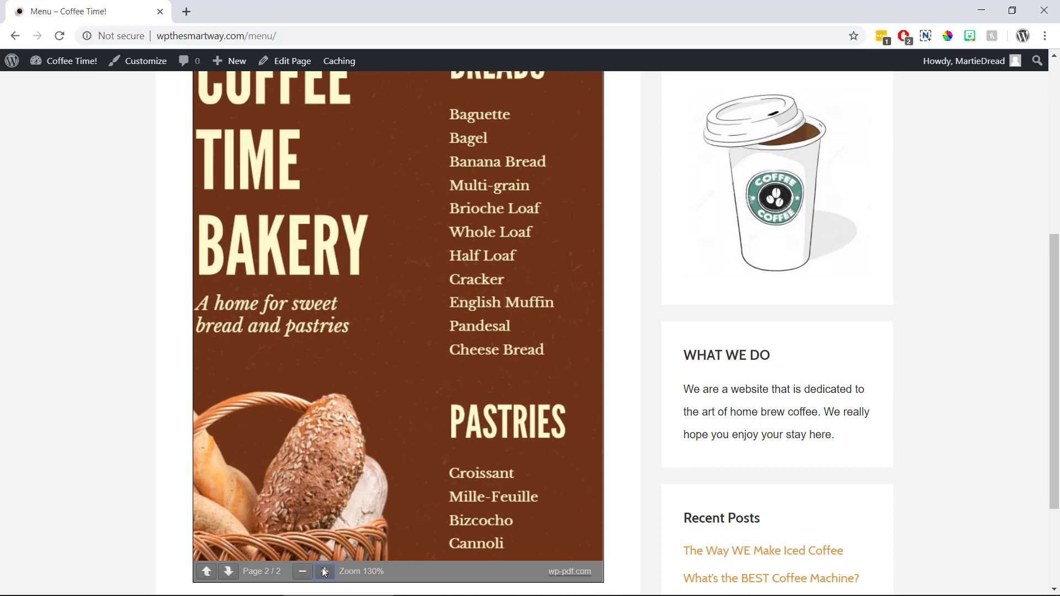